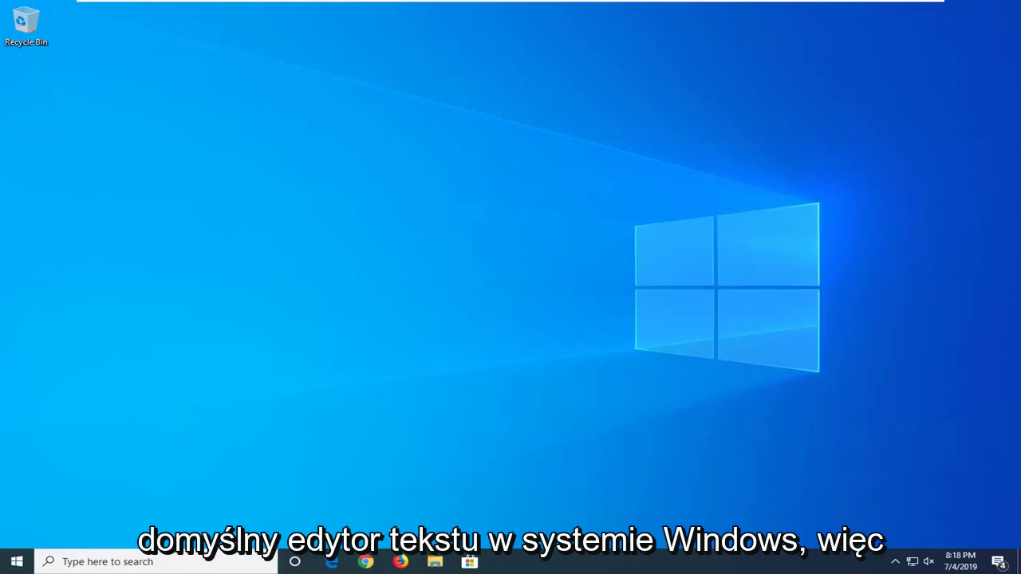
# Launch Run from a Start search and enter ms-settings:defaultapps as the address
pyautogui.click(16, 561)
pyautogui.write('run')
pyautogui.click(130, 217)
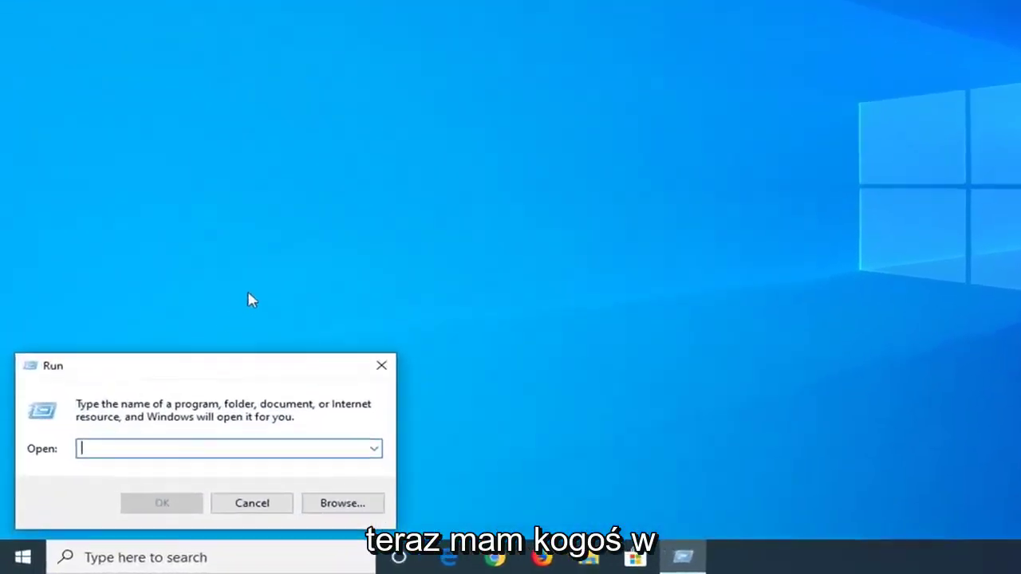
pyautogui.write('ms-settings:defaultapps')
# Go from the Default apps page to 'Choose default apps by file type'
pyautogui.click(179, 495)
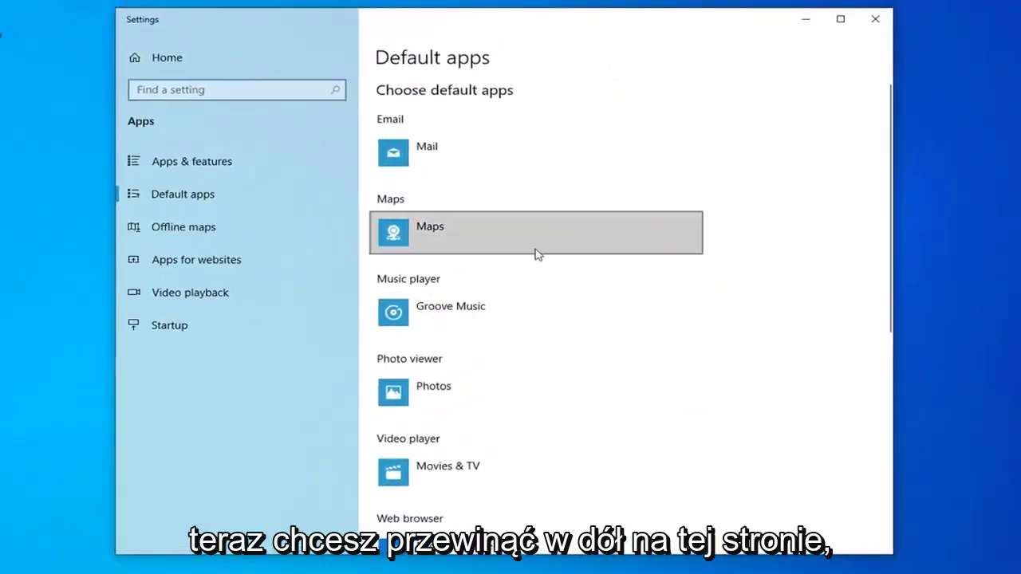
pyautogui.scroll(-1, 537, 256)
pyautogui.scroll(-4, 537, 264)
pyautogui.click(431, 250)
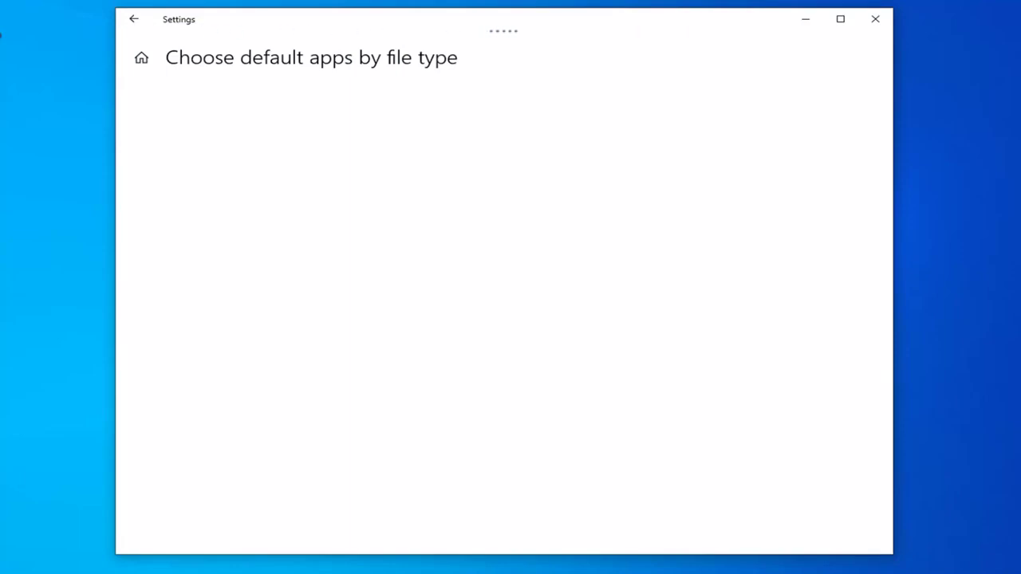